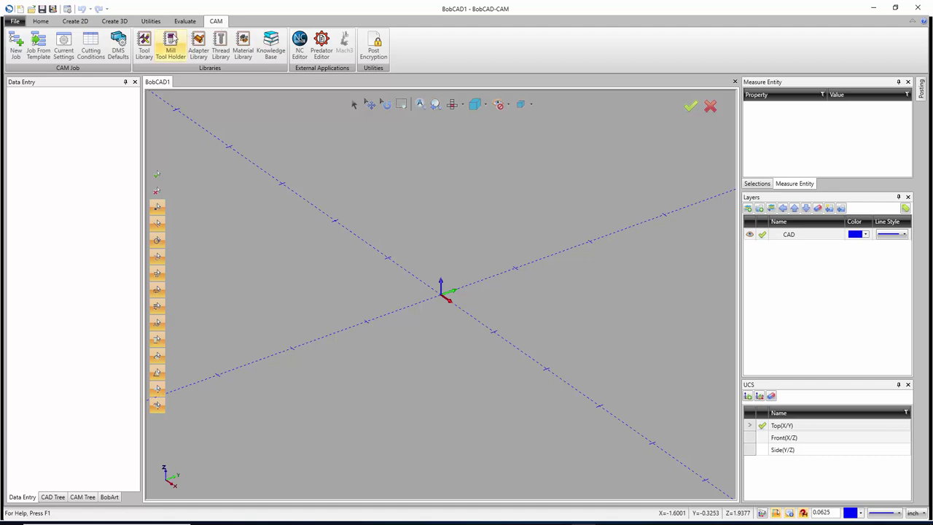
# Open the Tool Library and expand then collapse the DRILL, MILL, LATHE and GENERIC categories.
pyautogui.click(144, 48)
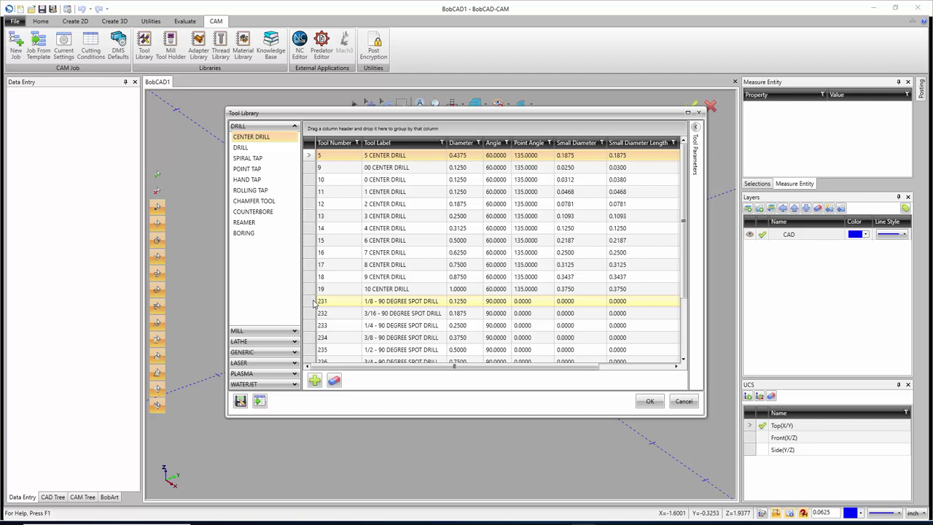
pyautogui.click(258, 128)
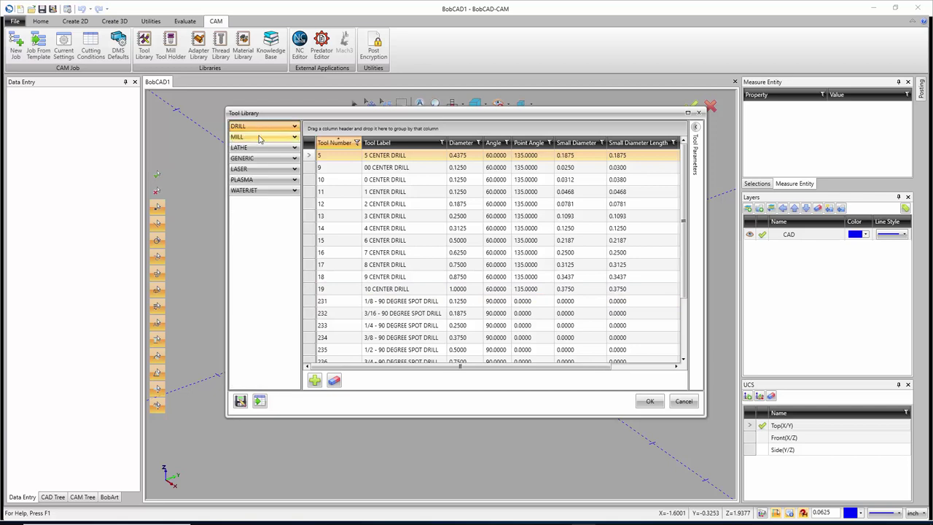
pyautogui.click(260, 137)
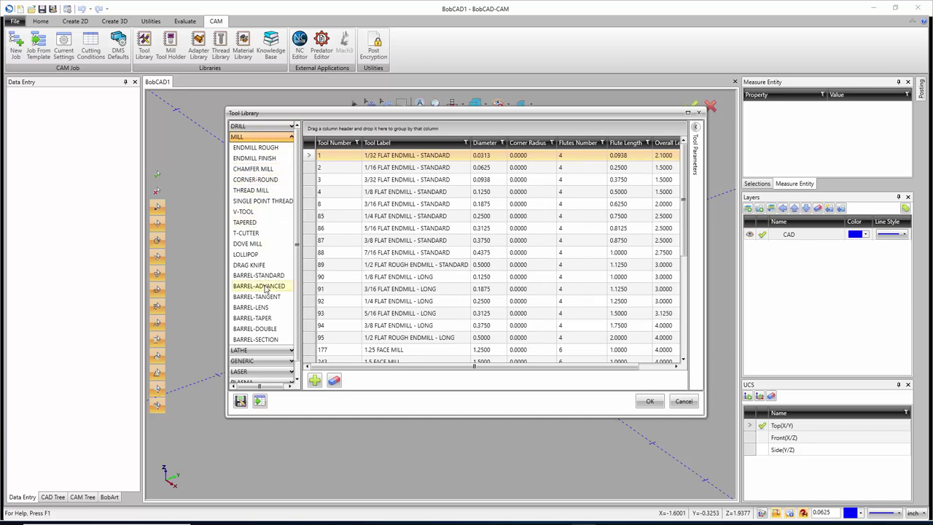
pyautogui.click(265, 138)
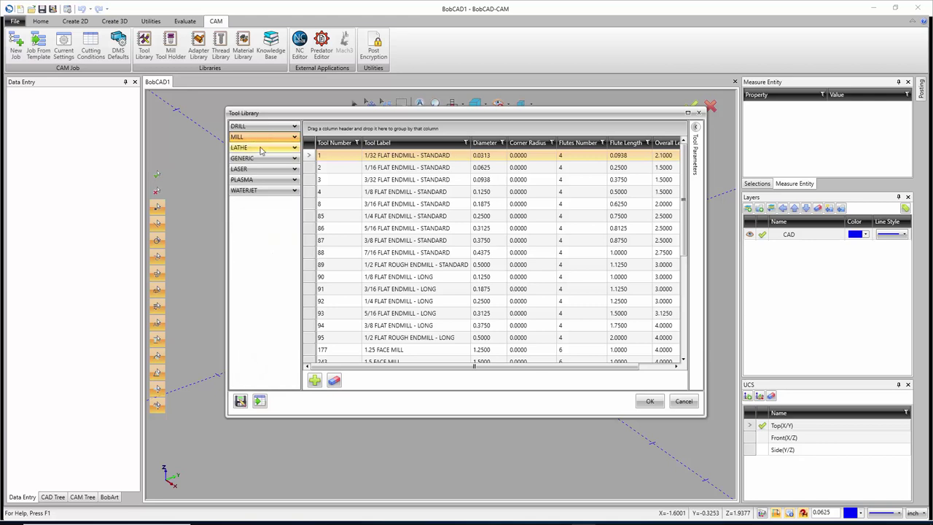
pyautogui.click(261, 148)
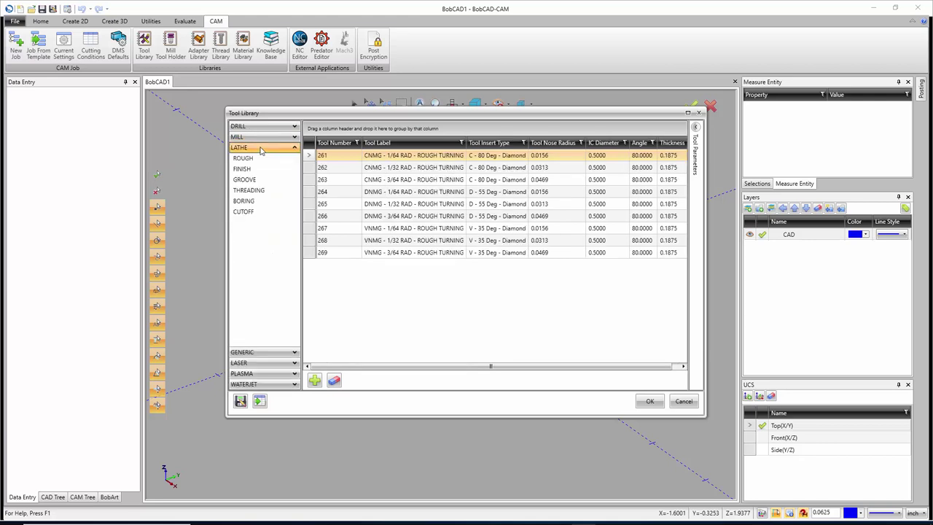
pyautogui.click(261, 148)
pyautogui.click(260, 158)
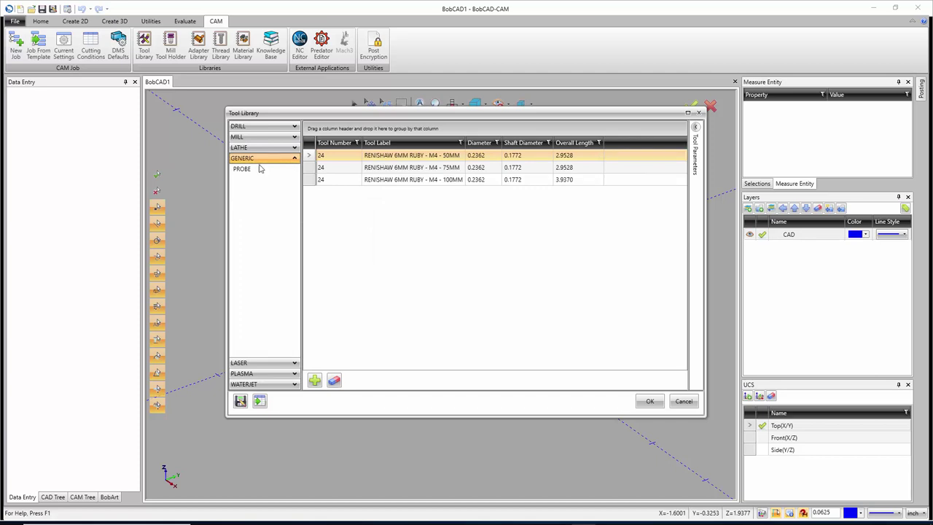
pyautogui.click(267, 160)
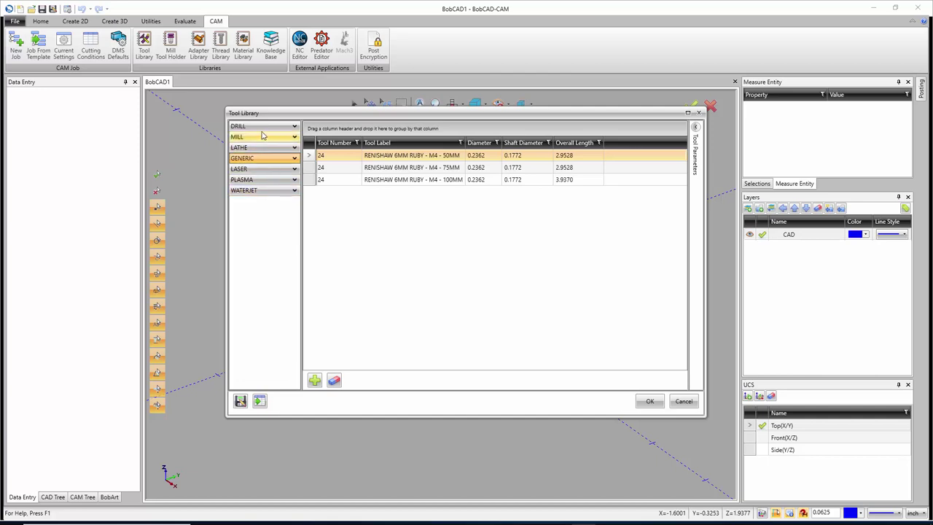
# List the MILL category's ENDMILL ROUGH tools and scroll the grid right to the HSS Tool Material column.
pyautogui.click(264, 137)
pyautogui.click(264, 148)
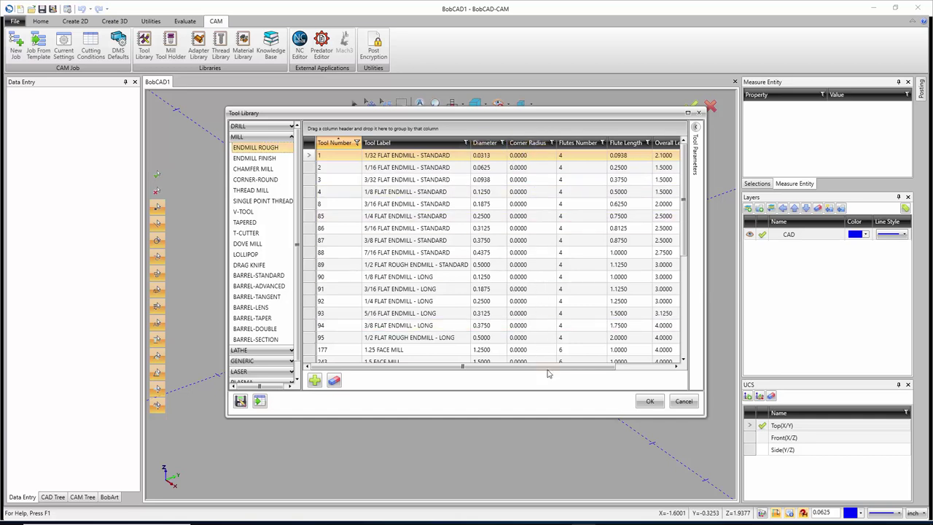
pyautogui.moveTo(548, 367); pyautogui.dragTo(604, 367)
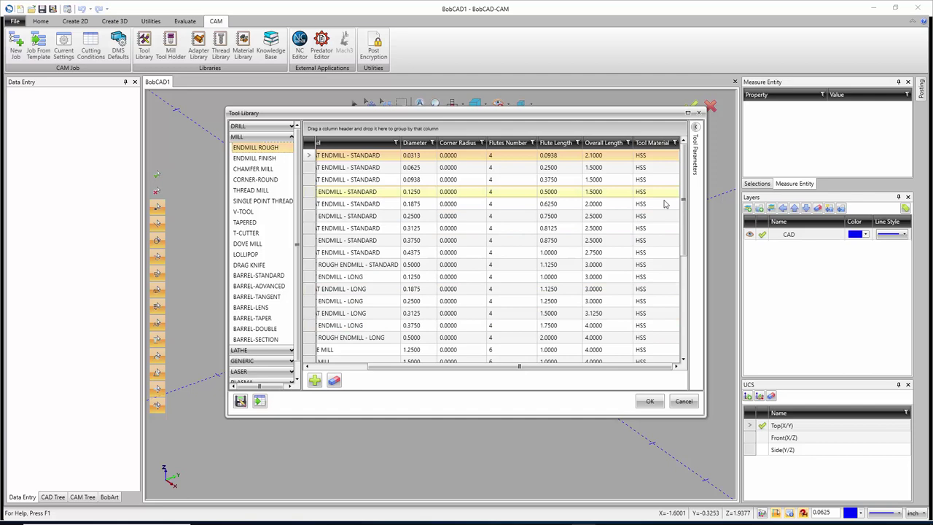
# Sort the mill tool list by Diameter, largest first.
pyautogui.moveTo(508, 369); pyautogui.dragTo(435, 373)
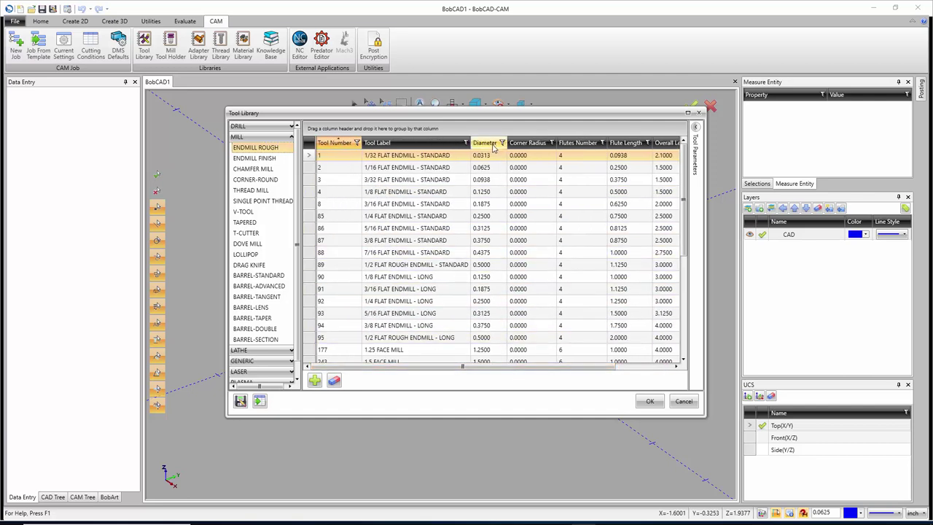
pyautogui.click(491, 146)
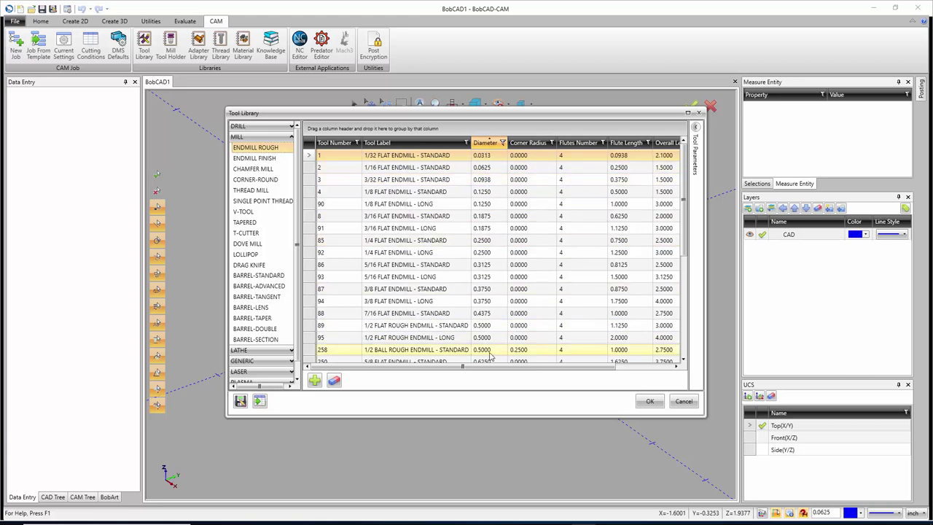
pyautogui.click(482, 146)
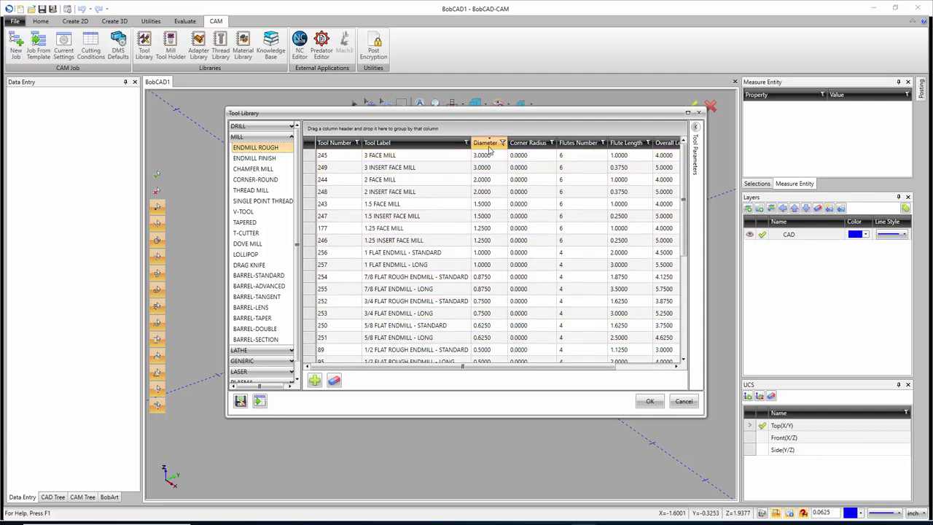
# Group by diameter, inspect the 0.2500 group's tools 85 and 92, then remove the grouping.
pyautogui.moveTo(490, 148); pyautogui.dragTo(366, 132)
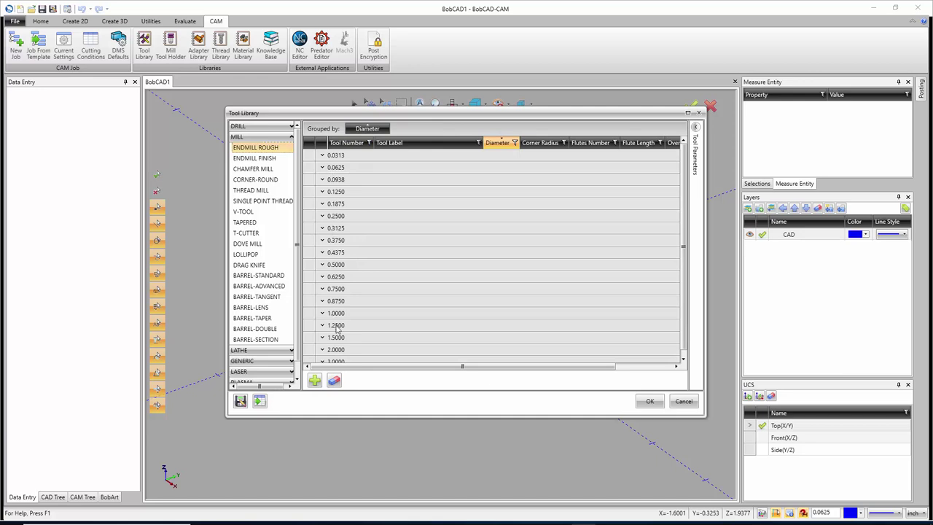
pyautogui.click(322, 216)
pyautogui.click(401, 231)
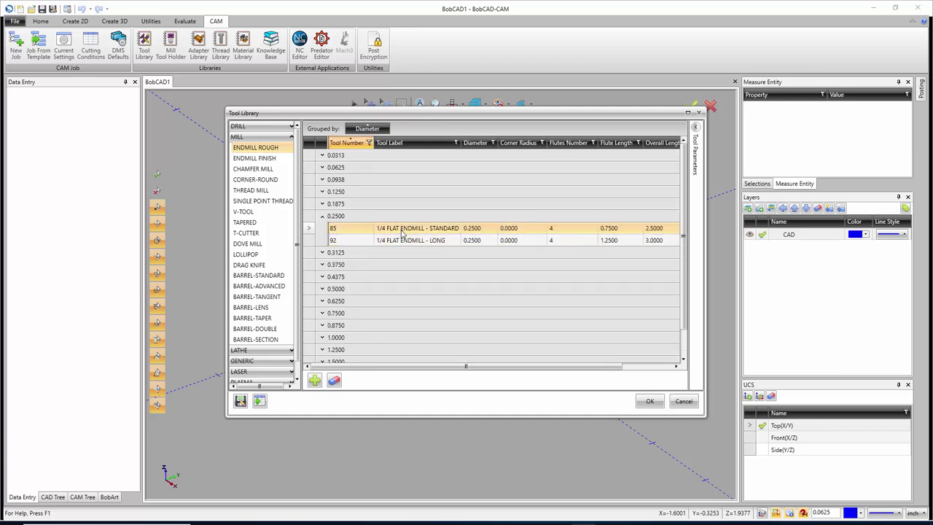
pyautogui.click(405, 243)
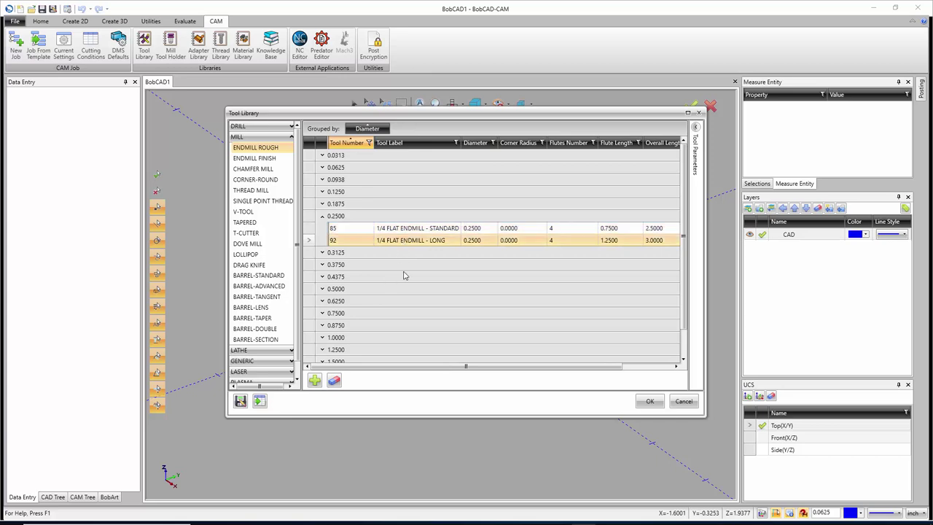
pyautogui.moveTo(370, 134); pyautogui.dragTo(397, 188)
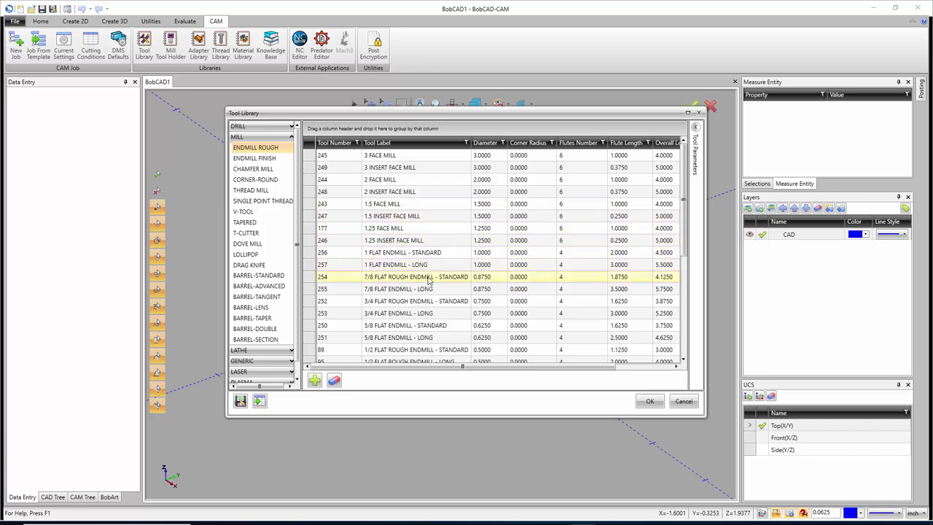
# Select tool 251, the 5/8 FLAT ENDMILL - LONG, and show its Tool Parameters panel.
pyautogui.scroll(-1, 427, 289)
pyautogui.scroll(-1, 427, 290)
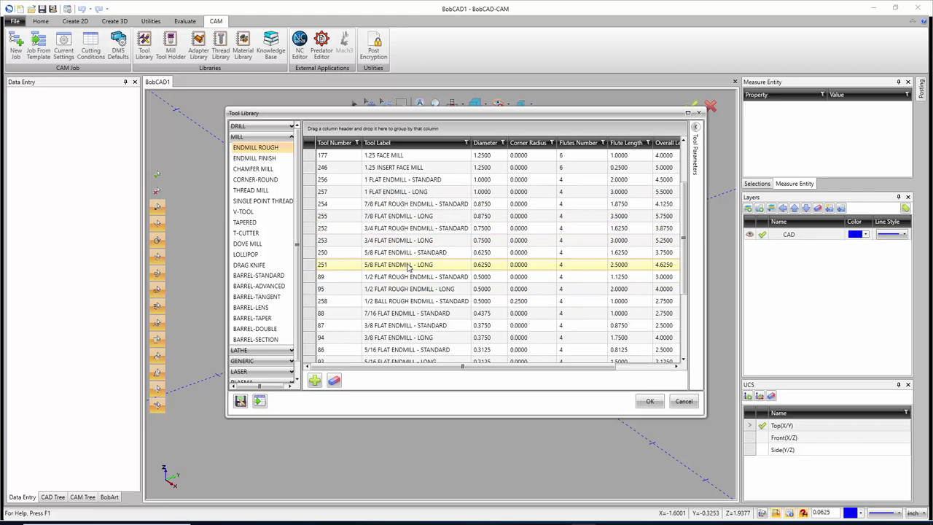
pyautogui.click(408, 267)
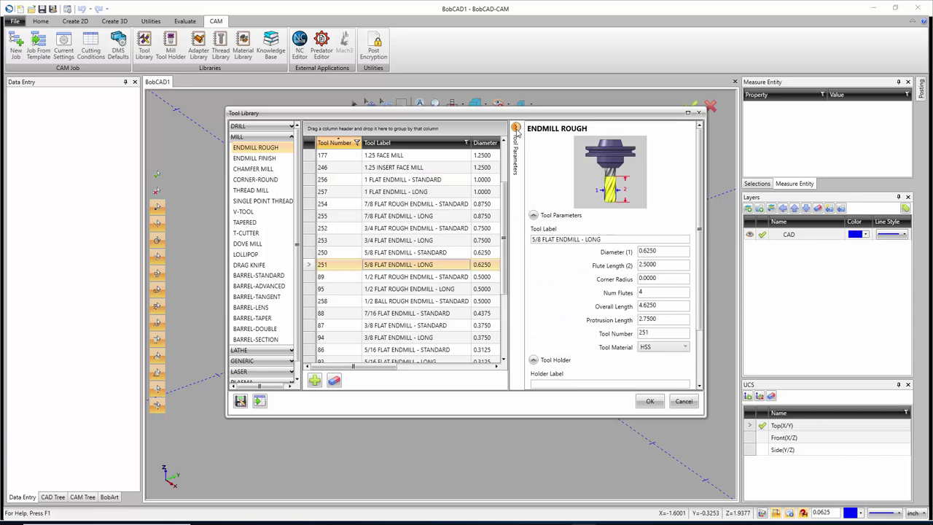
pyautogui.click(515, 128)
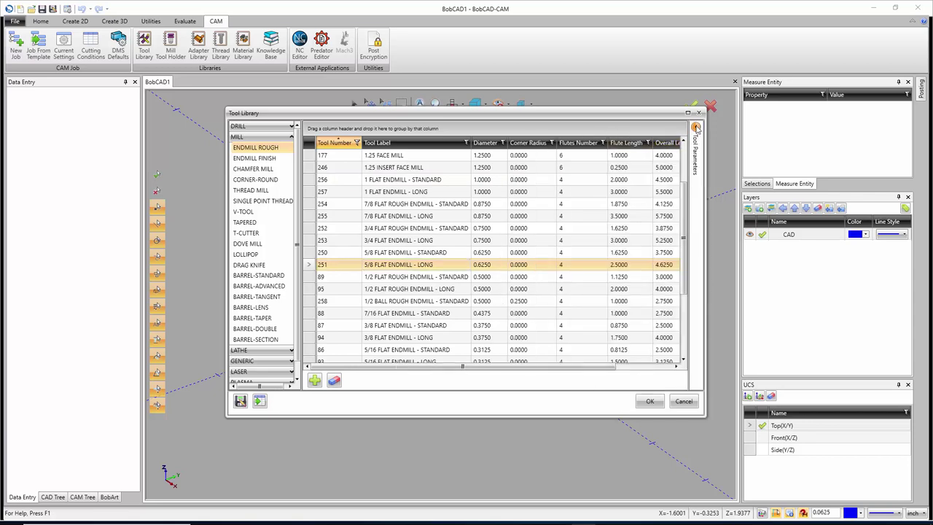
pyautogui.click(696, 127)
# Step from Tool Label through the 0.6250 diameter, 2.5000 flute length and protrusion length fields.
pyautogui.click(628, 239)
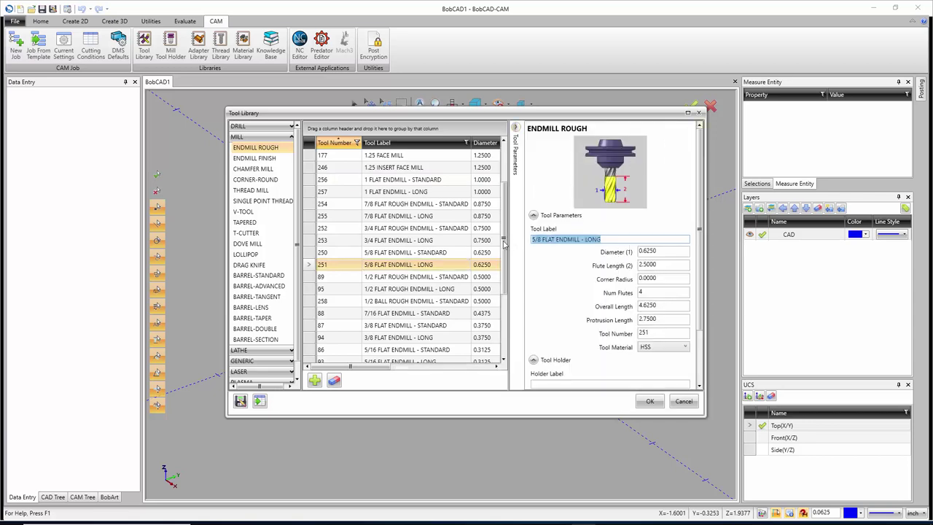
pyautogui.press('Tab')
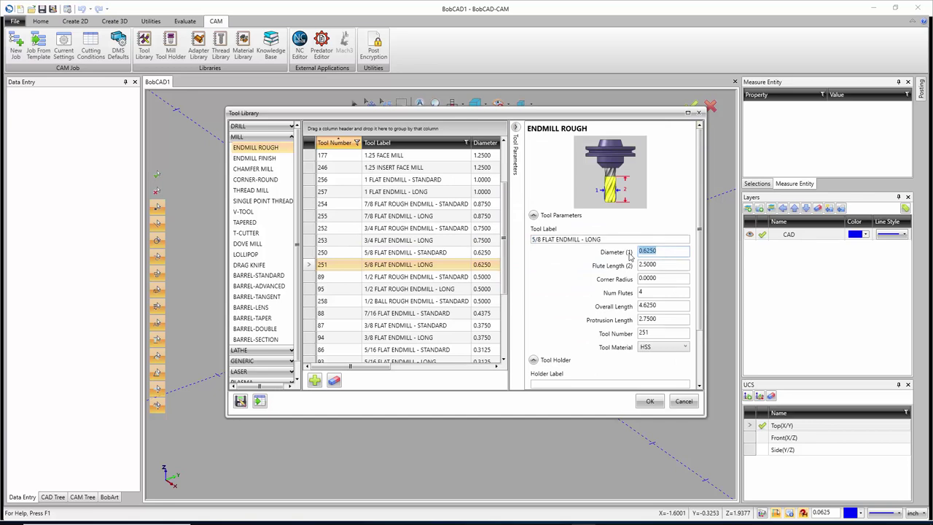
pyautogui.press('Tab')
pyautogui.press('Tab')
pyautogui.press('Tab')
pyautogui.press('Tab')
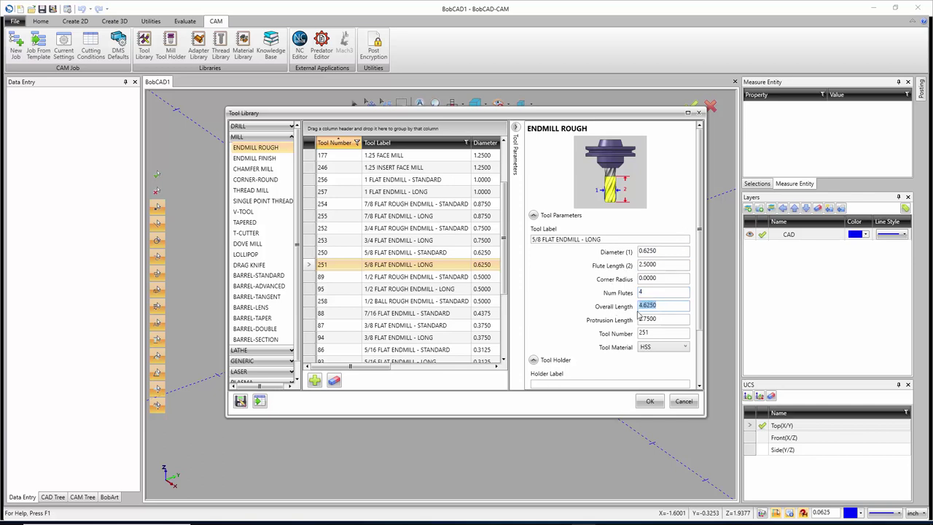
pyautogui.press('Tab')
pyautogui.press('Tab')
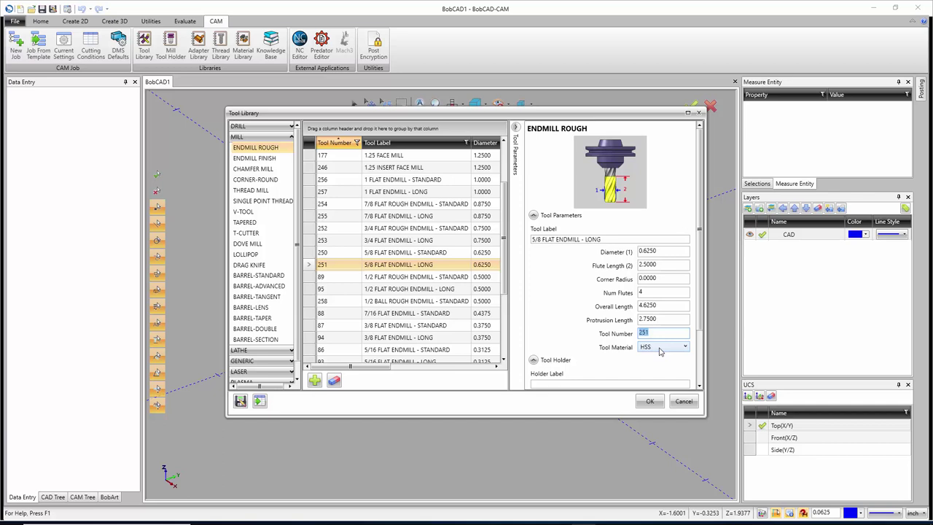
# Switch tool 251's Tool Material from HSS to CARBIDE.
pyautogui.click(660, 351)
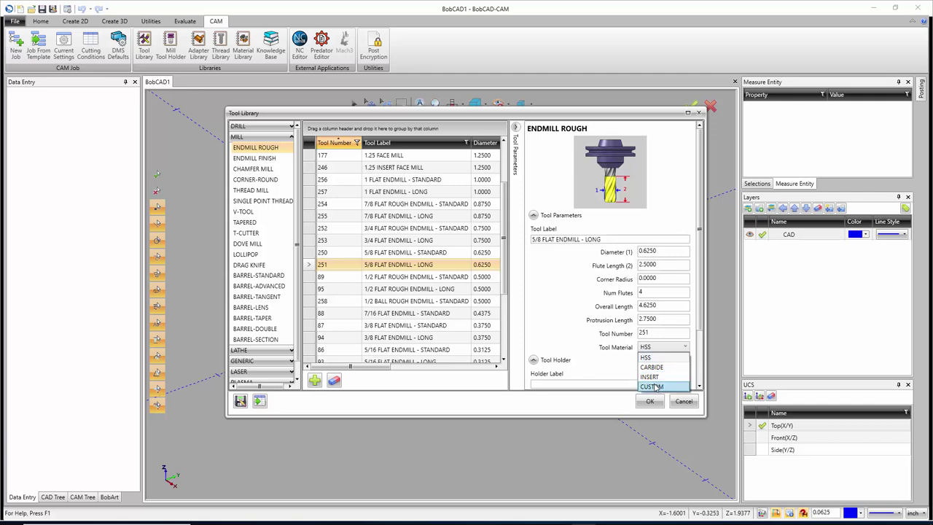
pyautogui.click(651, 367)
pyautogui.scroll(-3, 601, 317)
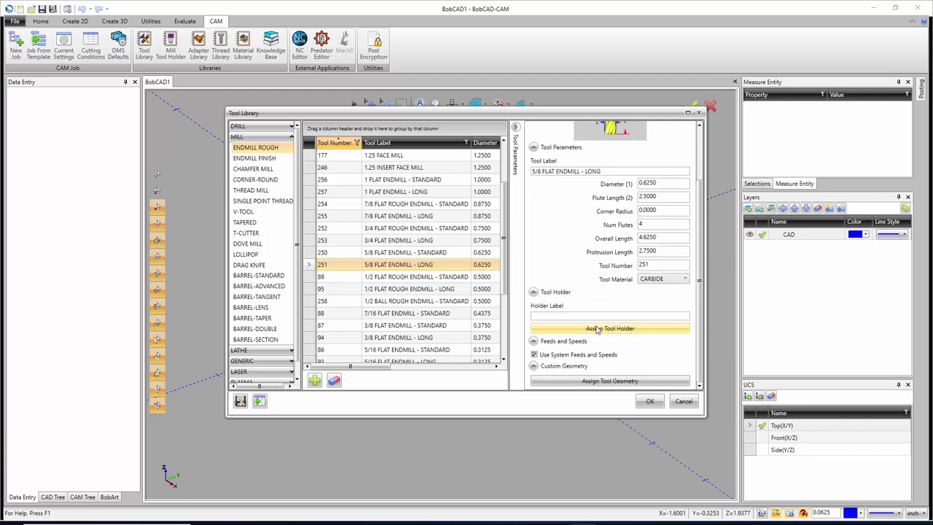
# Browse the CAT 40, CAT 50 and BT 40 holder groups and choose the 0.625 inch I.D. Arbor CAT 40.
pyautogui.click(598, 329)
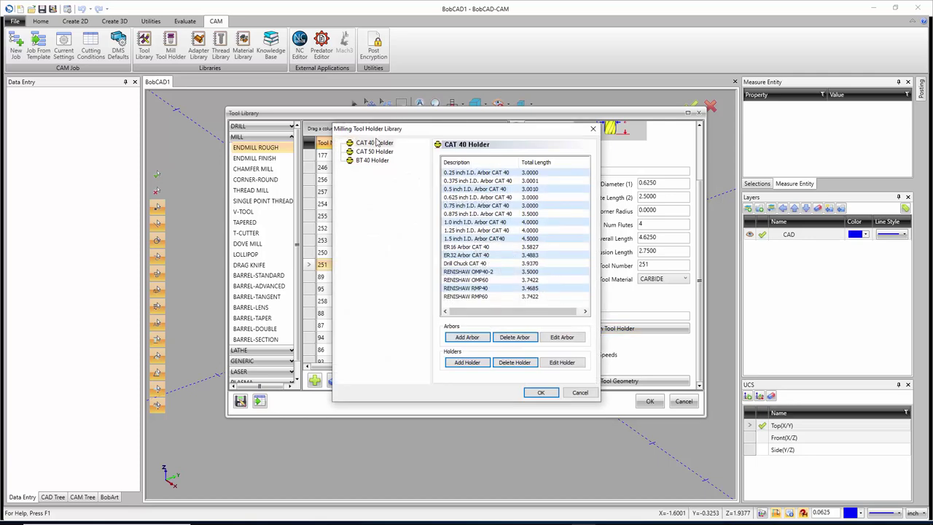
pyautogui.click(375, 143)
pyautogui.click(377, 151)
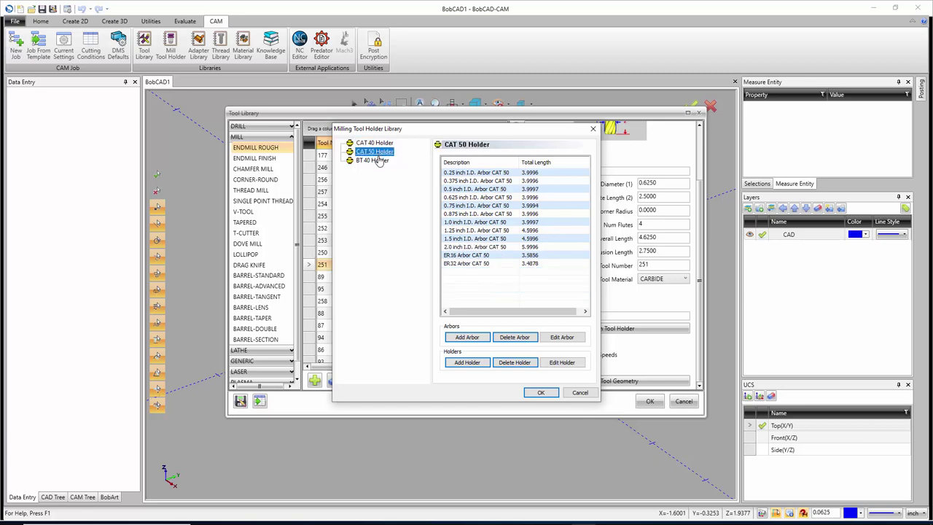
pyautogui.click(376, 159)
pyautogui.click(376, 144)
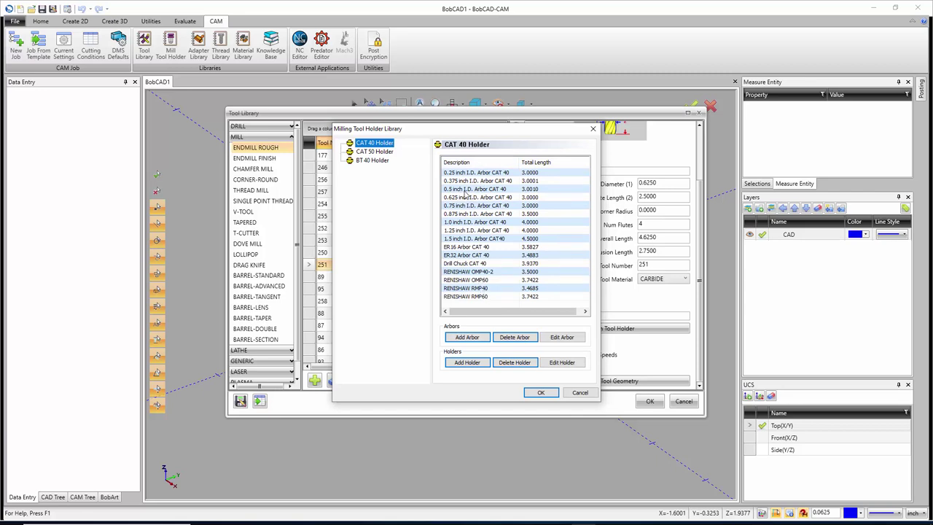
pyautogui.click(464, 196)
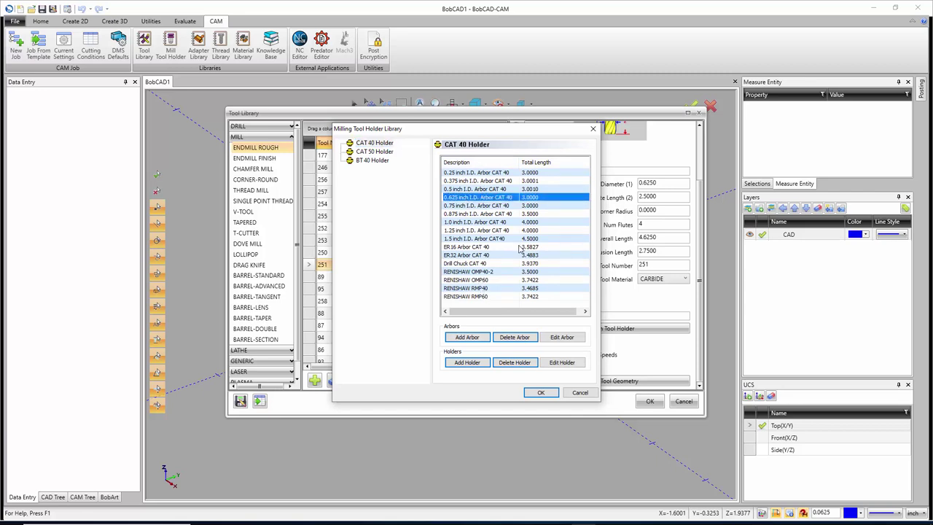
pyautogui.doubleClick(487, 198)
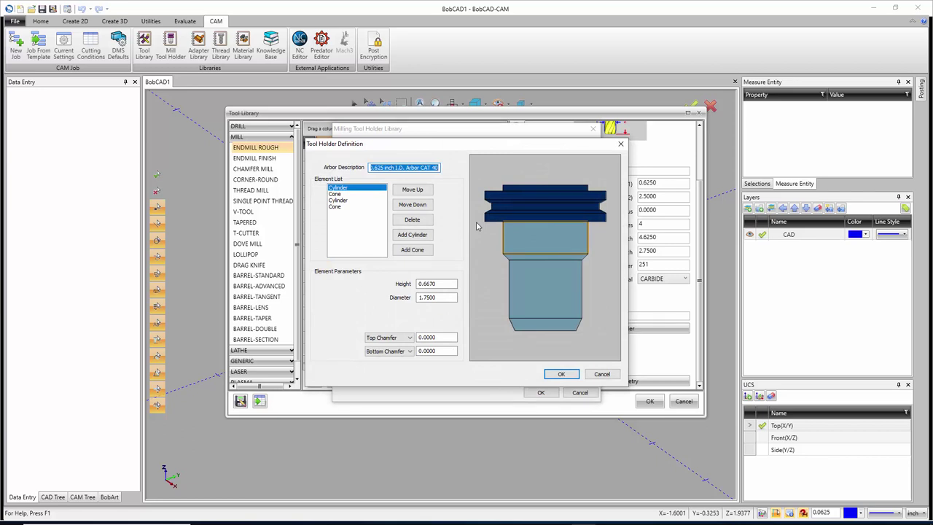
pyautogui.click(374, 167)
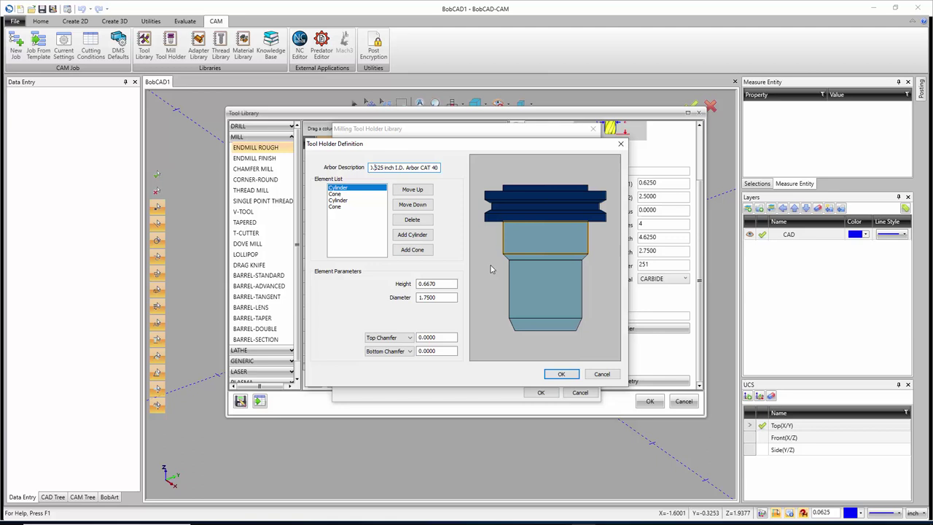
pyautogui.click(351, 191)
pyautogui.moveTo(446, 283); pyautogui.dragTo(406, 290)
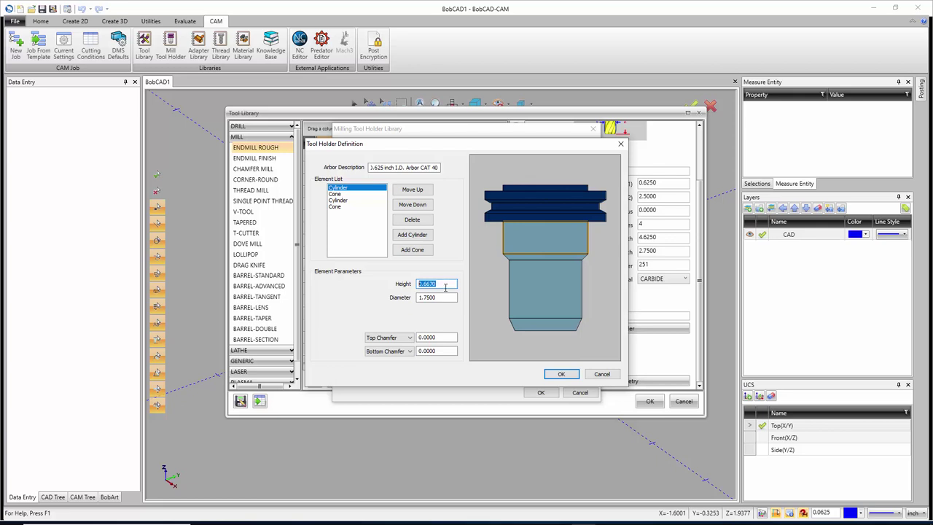
pyautogui.click(439, 297)
pyautogui.click(342, 193)
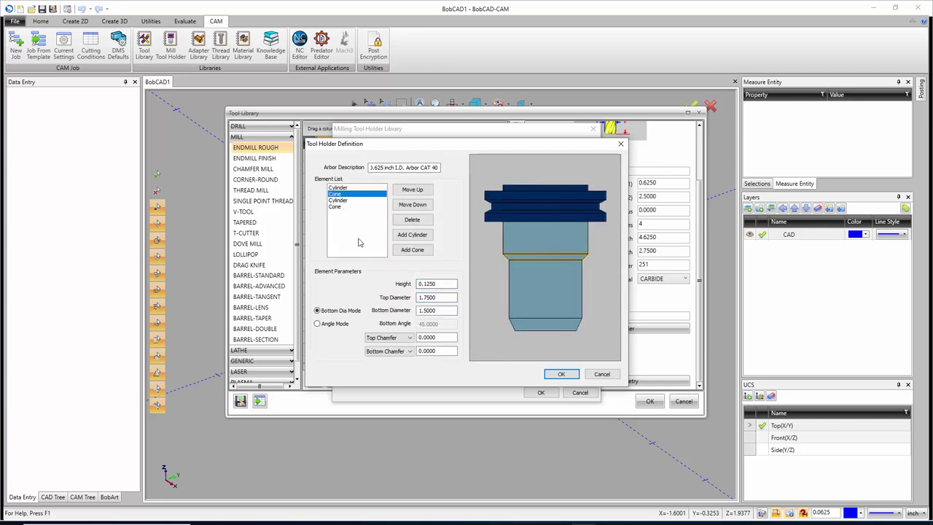
pyautogui.doubleClick(443, 284)
pyautogui.press('Tab')
pyautogui.click(443, 311)
pyautogui.click(352, 201)
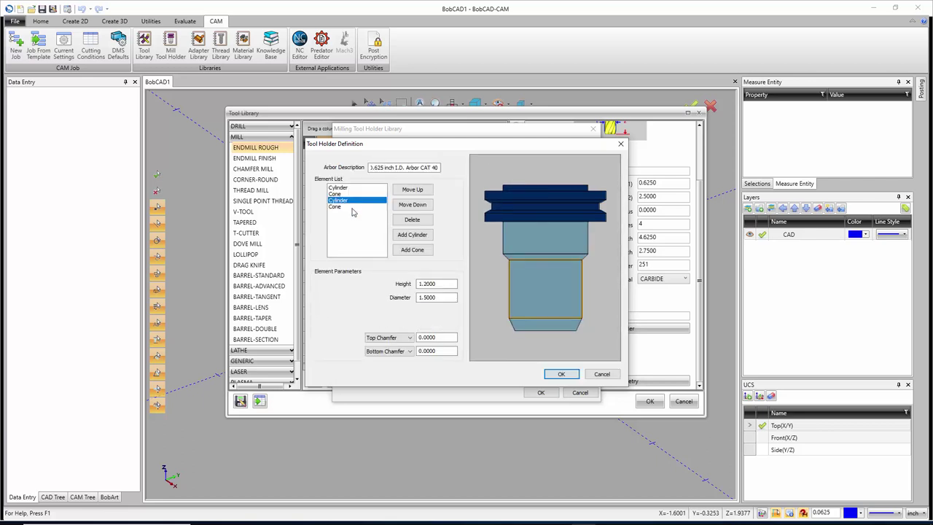
pyautogui.click(351, 207)
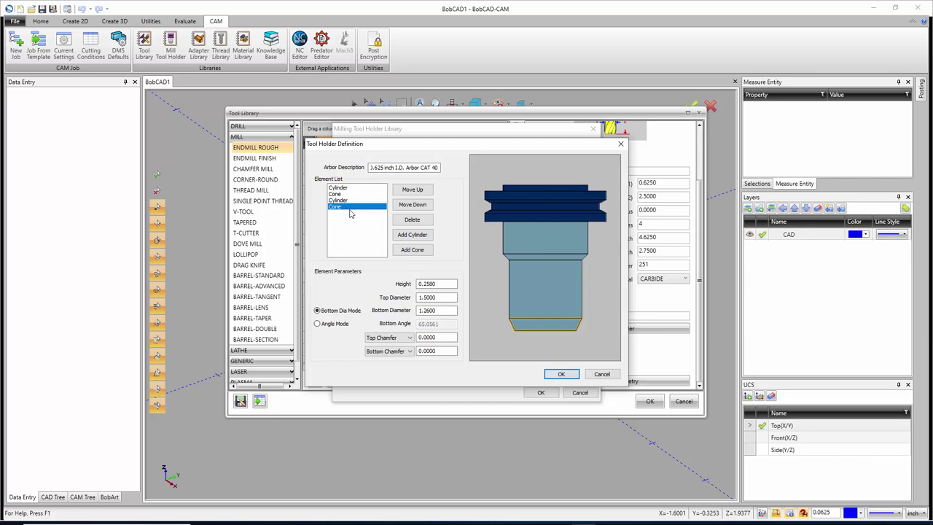
pyautogui.click(561, 375)
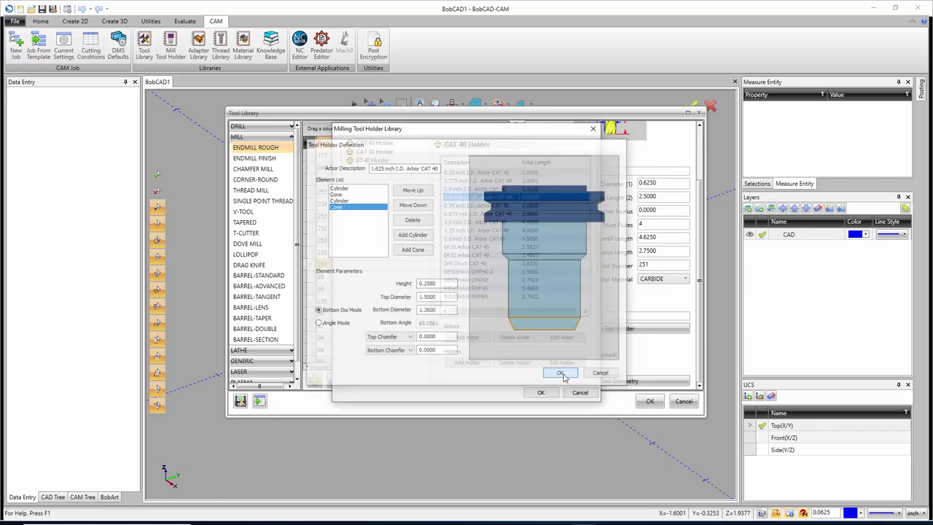
# Assign the 0.625 inch I.D. Arbor CAT 40 as tool 251's holder.
pyautogui.click(455, 199)
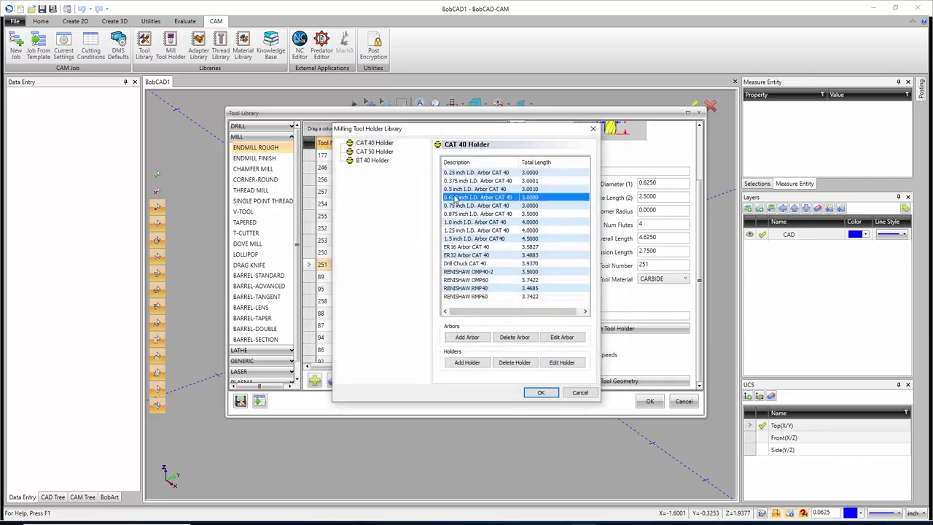
pyautogui.click(540, 392)
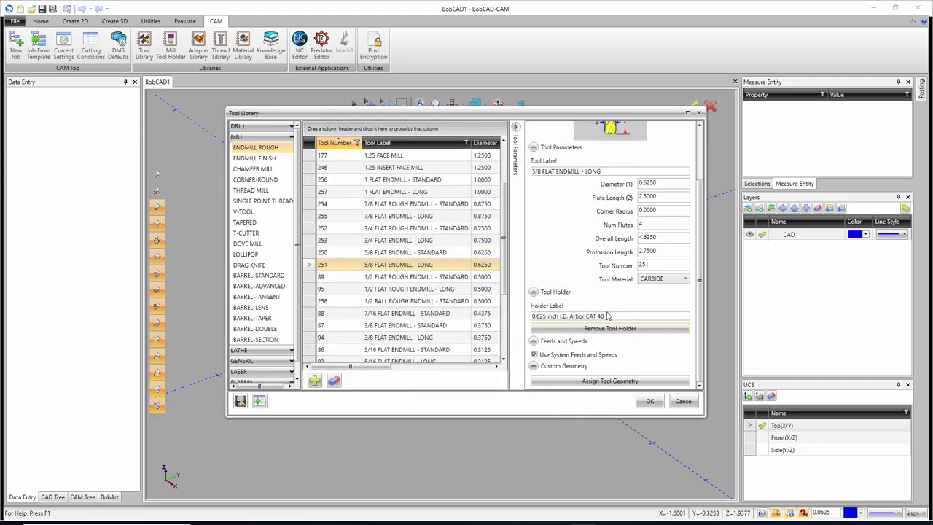
pyautogui.moveTo(612, 316); pyautogui.dragTo(528, 315)
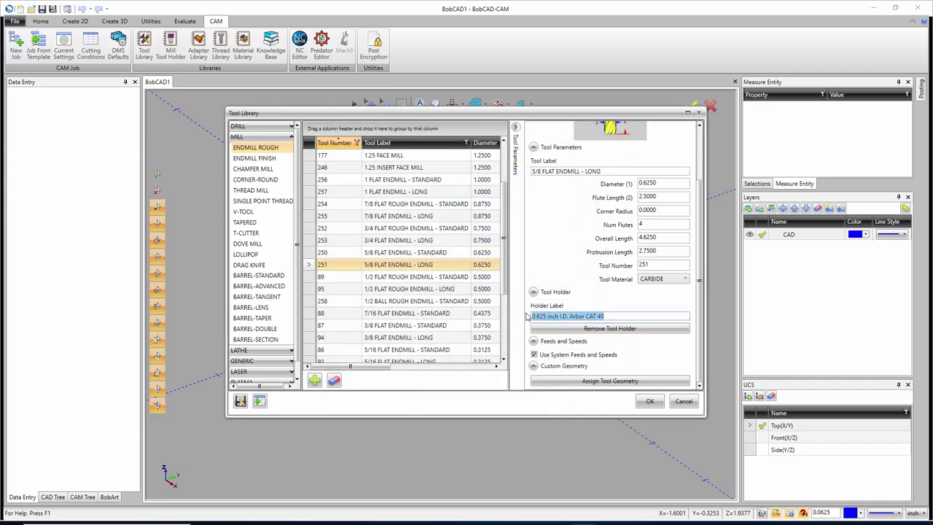
# Turn off Use System Feeds and Speeds to view spindle speed and cutting feedrate, then re-enable it.
pyautogui.click(535, 355)
pyautogui.scroll(-2, 568, 331)
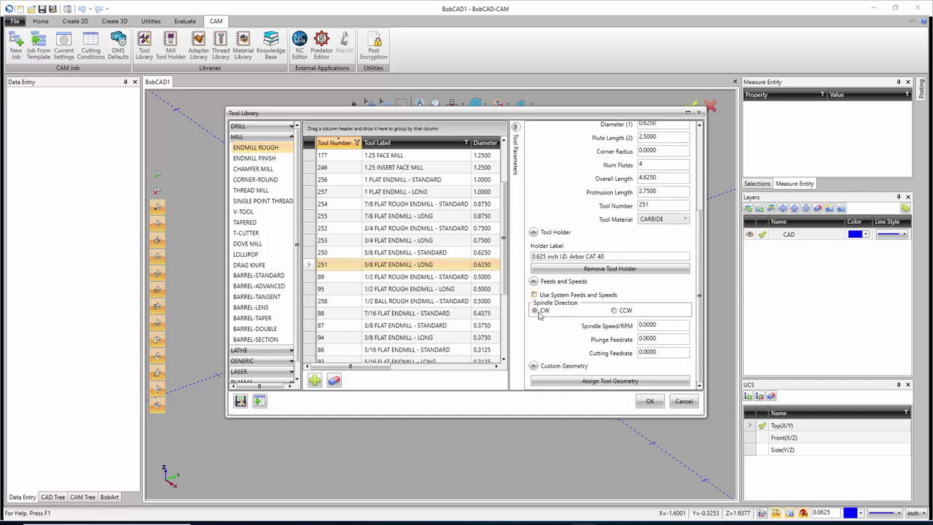
pyautogui.click(670, 324)
pyautogui.click(644, 339)
pyautogui.click(655, 351)
pyautogui.moveTo(655, 351); pyautogui.dragTo(600, 353)
pyautogui.click(535, 295)
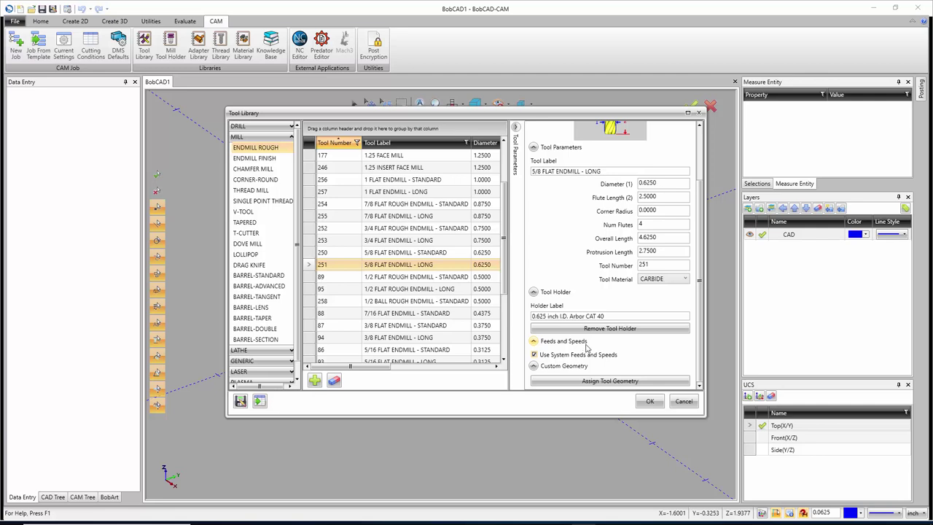
pyautogui.click(533, 367)
pyautogui.click(533, 379)
pyautogui.moveTo(490, 115); pyautogui.dragTo(477, 378)
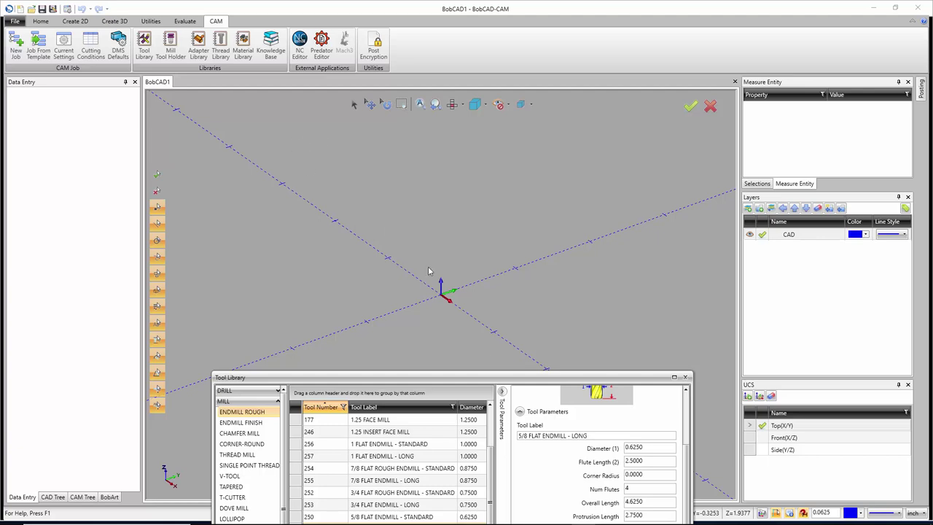
pyautogui.moveTo(502, 377); pyautogui.dragTo(491, 81)
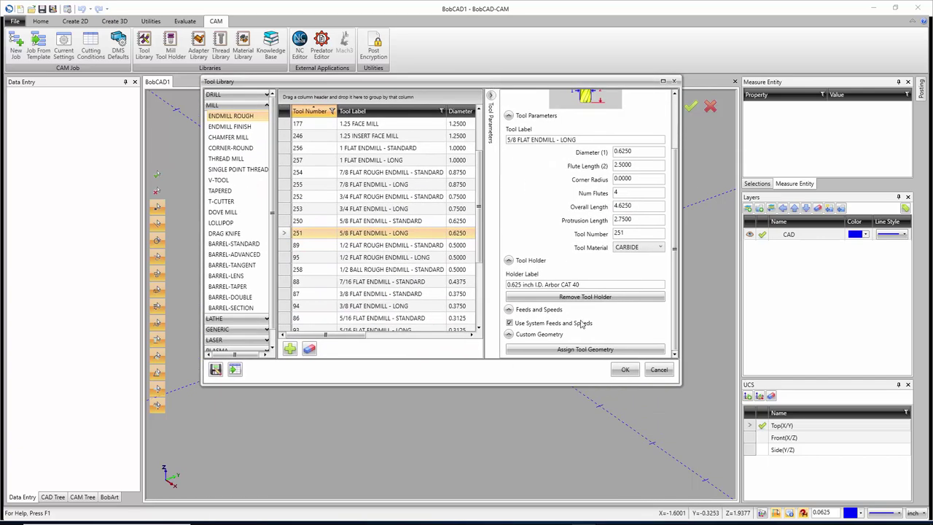
# Hide the parameters pane, sort tools by ascending Tool Number and add a new tool.
pyautogui.click(491, 96)
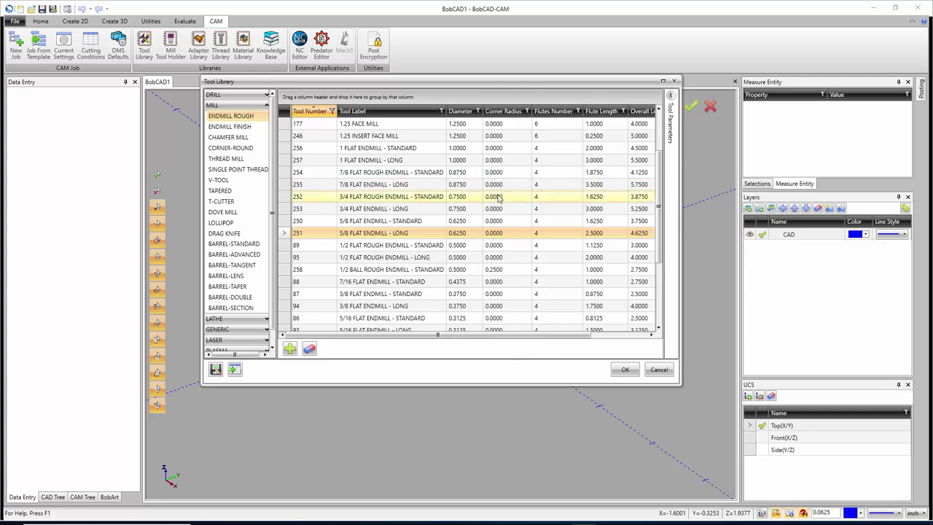
pyautogui.click(308, 115)
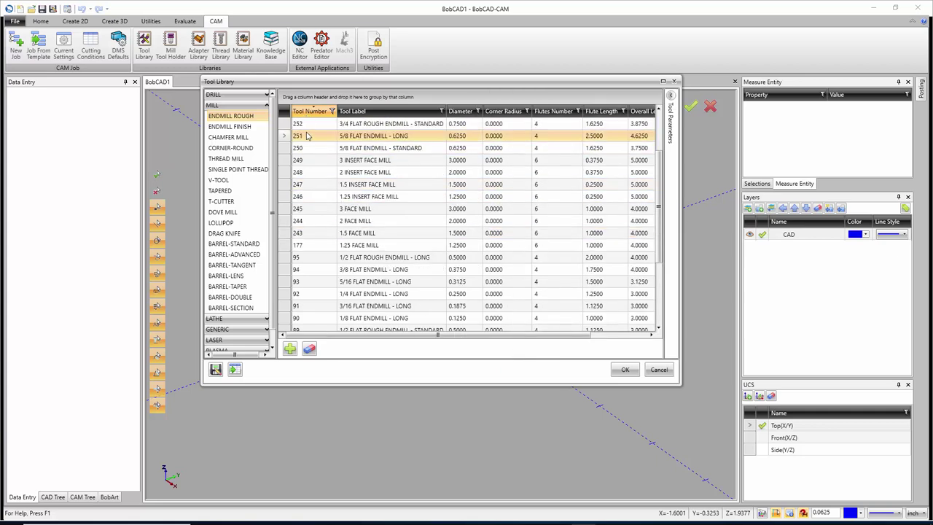
pyautogui.click(315, 111)
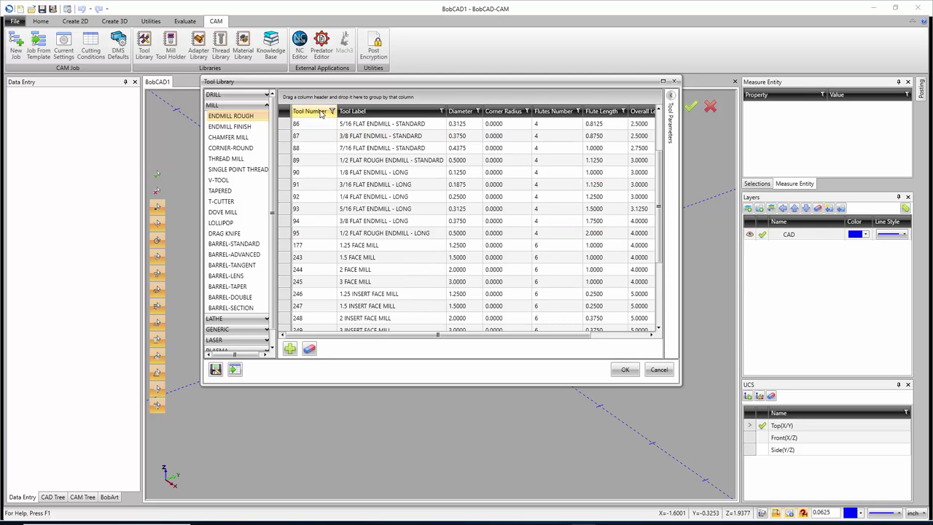
pyautogui.click(290, 349)
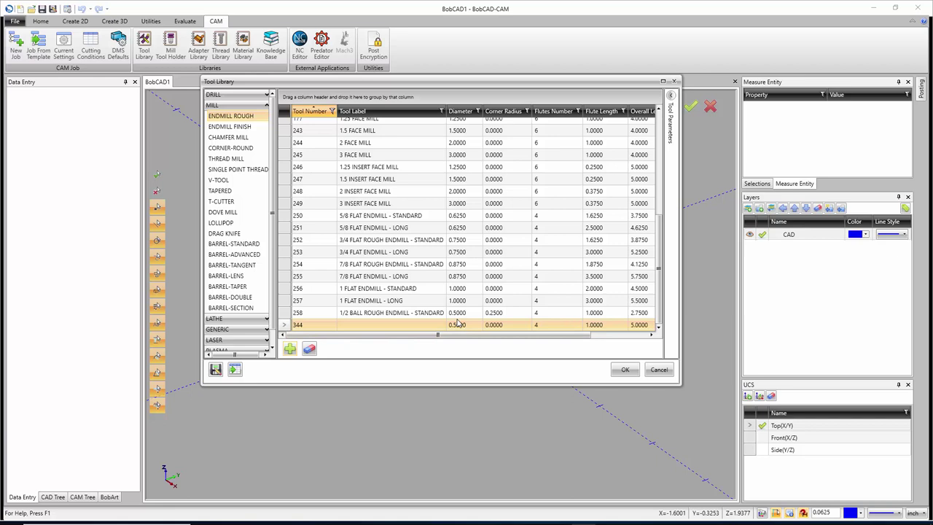
# Review new tool 344's parameters: 0.5000 diameter, 4 flutes, 1.0000 flute length, then select its row.
pyautogui.doubleClick(422, 326)
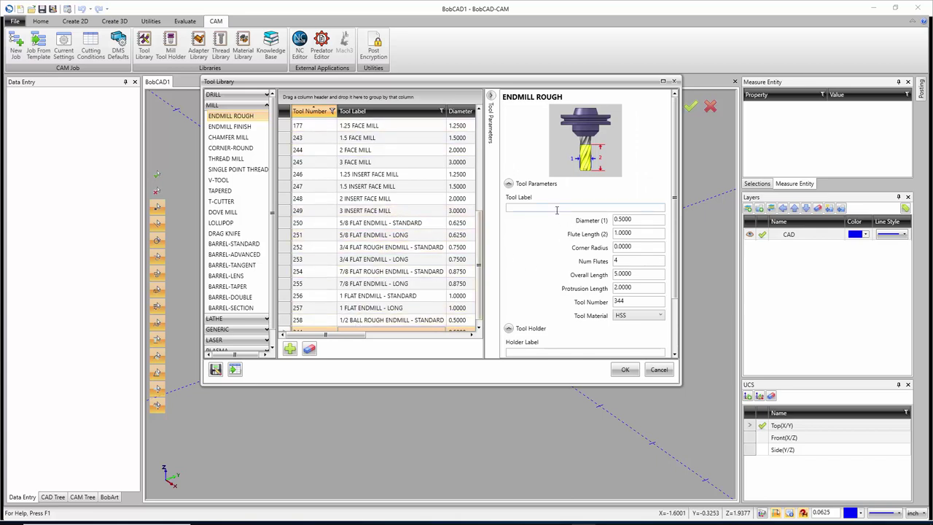
pyautogui.scroll(-1, 610, 341)
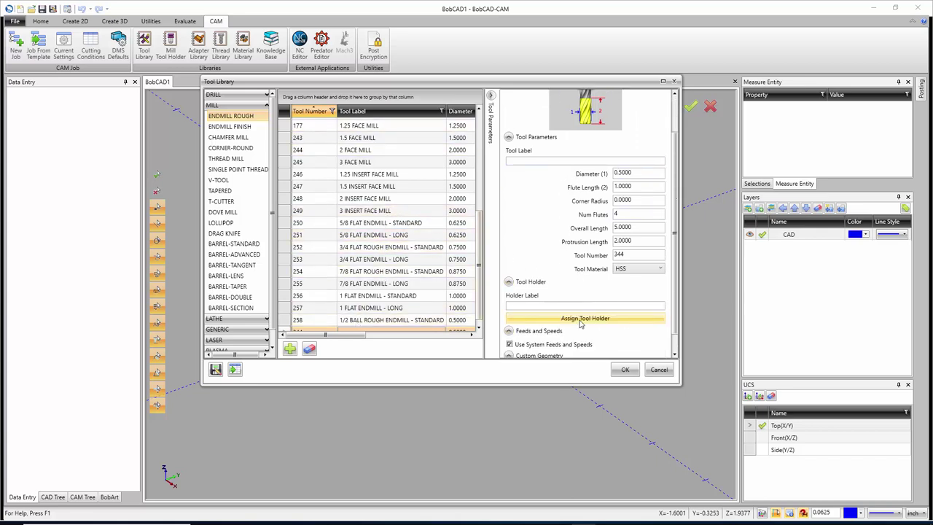
pyautogui.scroll(-1, 570, 293)
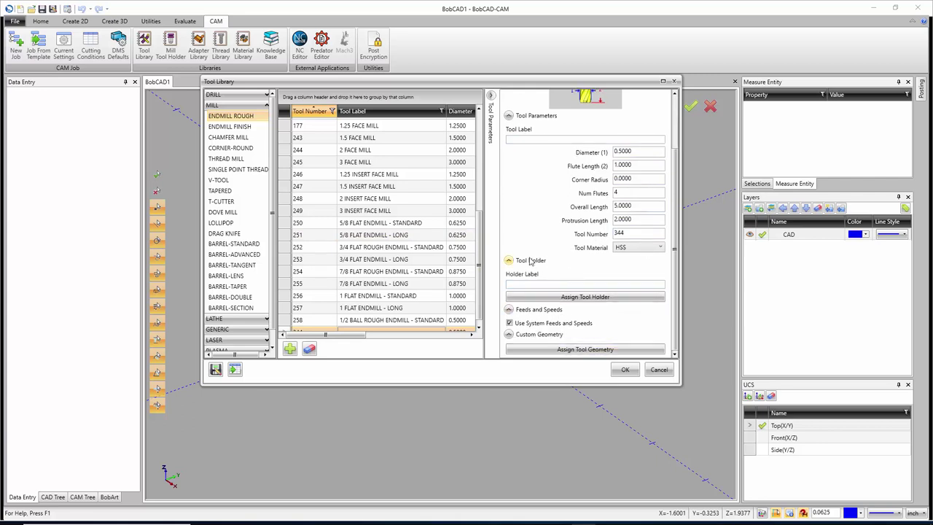
pyautogui.click(490, 96)
pyautogui.click(385, 329)
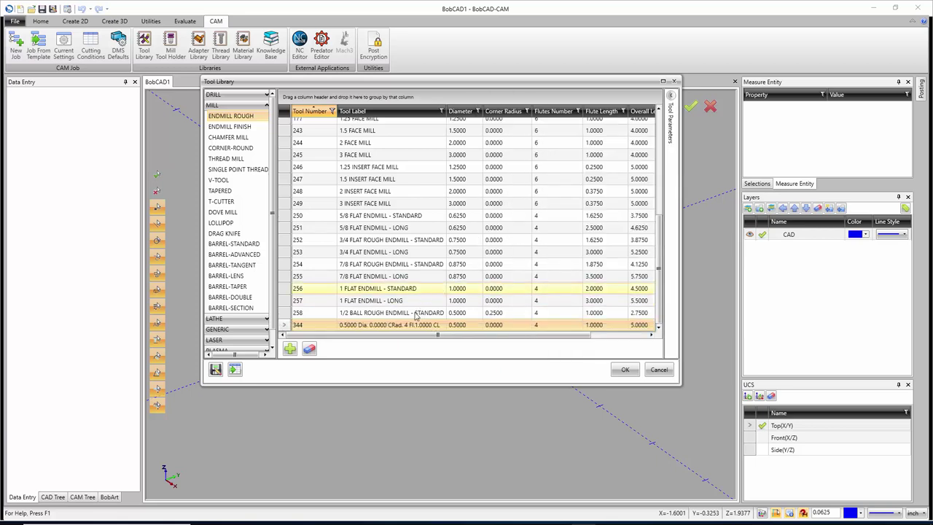
pyautogui.click(381, 326)
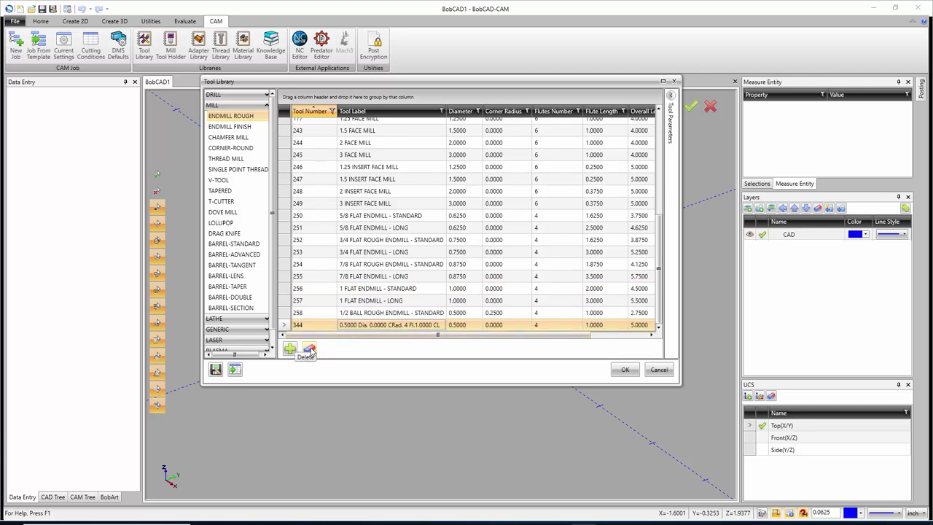
# Delete tool 344 with the eraser button and confirm with Yes.
pyautogui.click(309, 349)
pyautogui.click(438, 251)
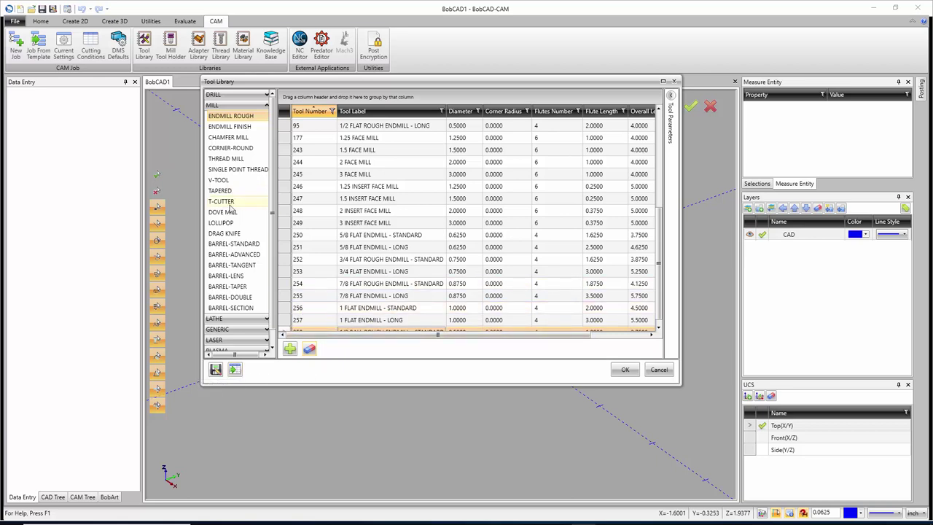
# Select the 1.250D - LOLLIPOP tool 310, then accept and close the Tool Library.
pyautogui.click(227, 225)
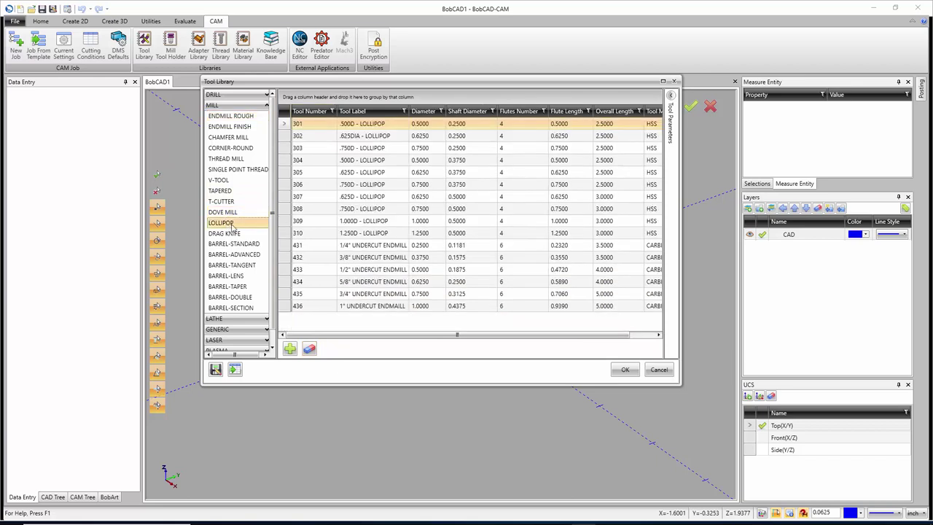
pyautogui.click(360, 234)
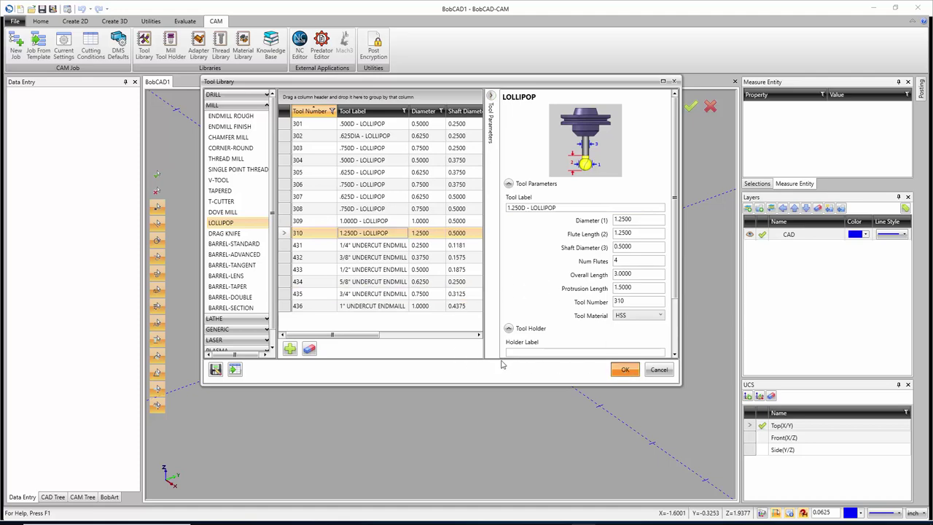
pyautogui.press('Return')
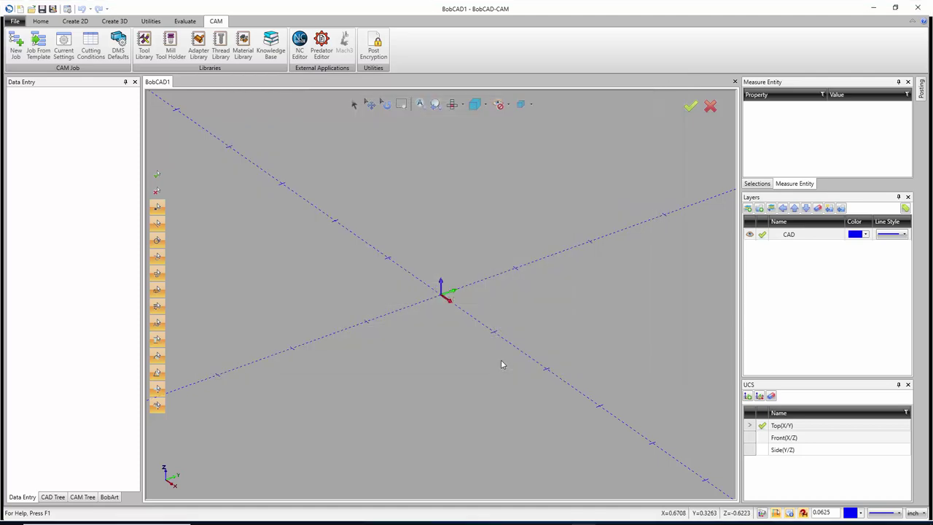